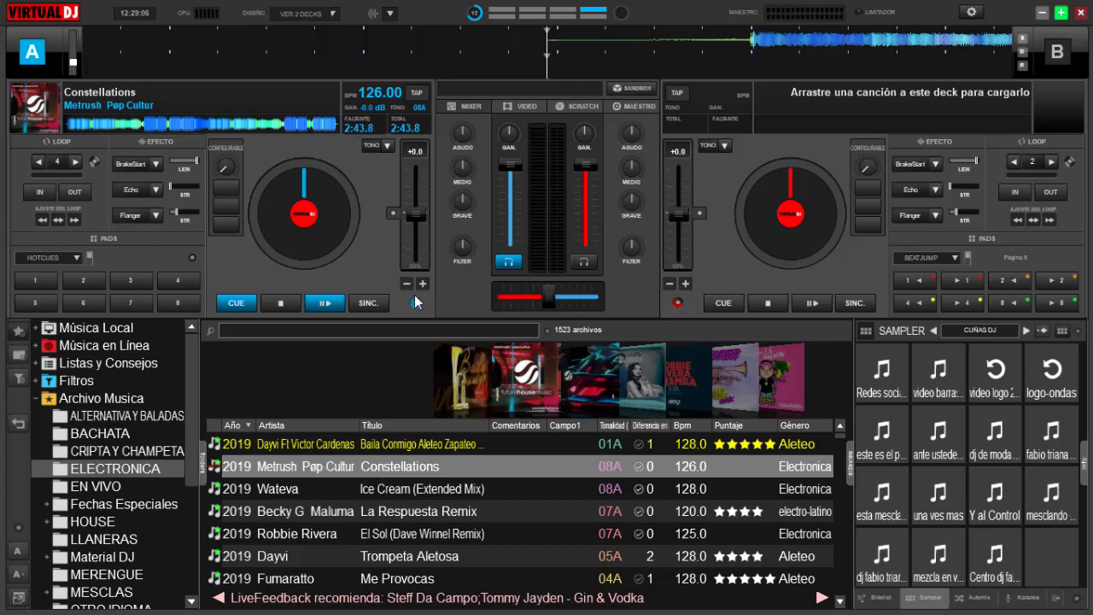
# Open the BPM editor for the track Constellations and move its window up over the mixer, clear of the track list.
pyautogui.rightClick(309, 468)
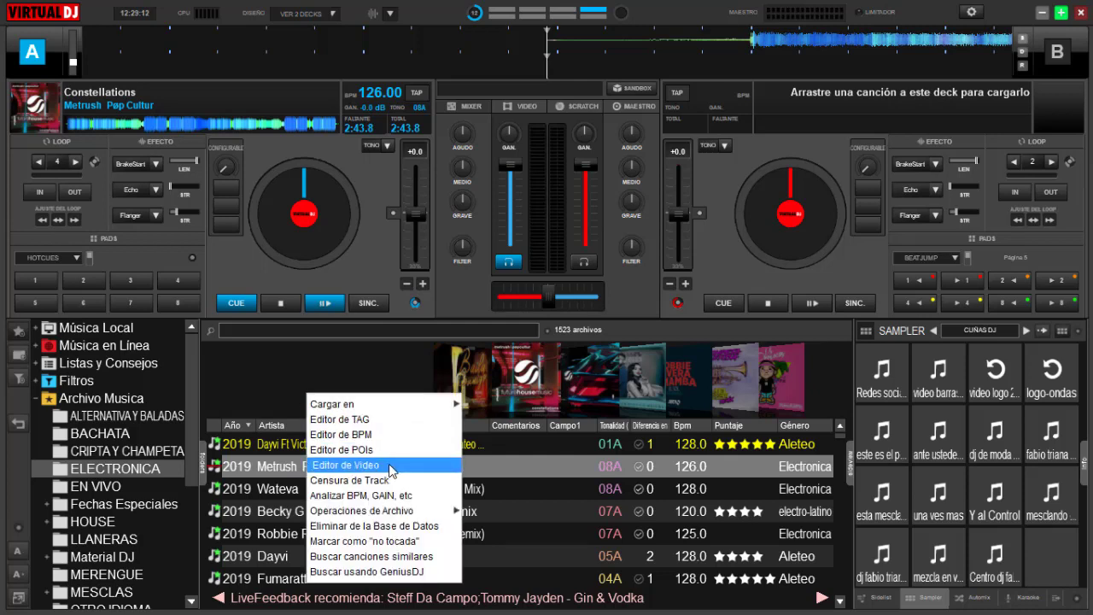
pyautogui.click(386, 434)
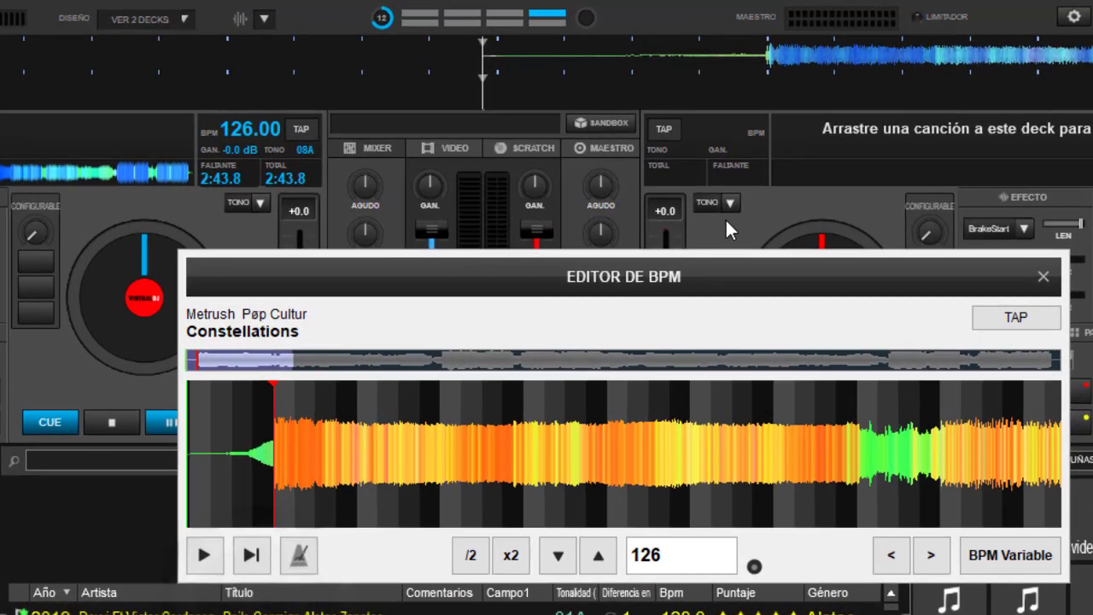
pyautogui.moveTo(704, 273); pyautogui.dragTo(546, 181)
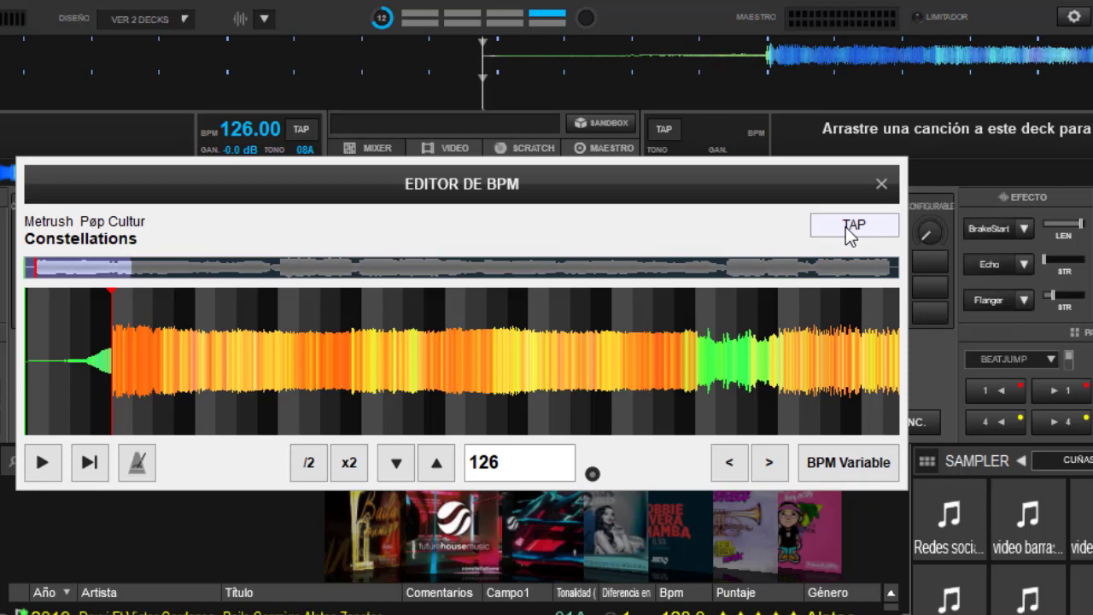
pyautogui.moveTo(579, 194); pyautogui.dragTo(577, 233)
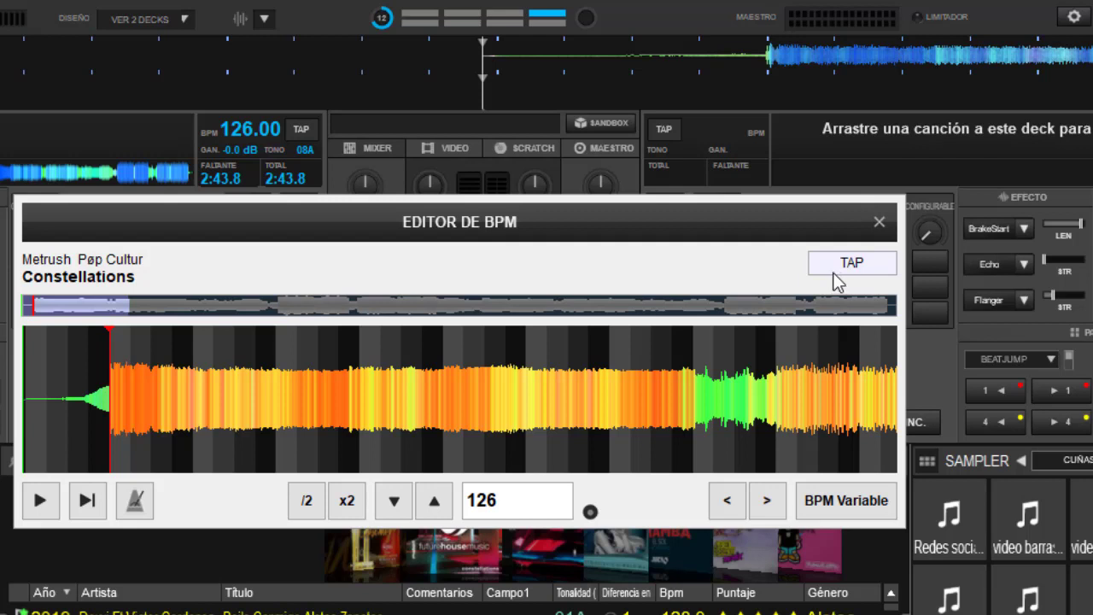
# Try to set the BPM of Constellations by playing it and tapping along slowly in the BPM editor, then stop playback.
pyautogui.click(853, 262)
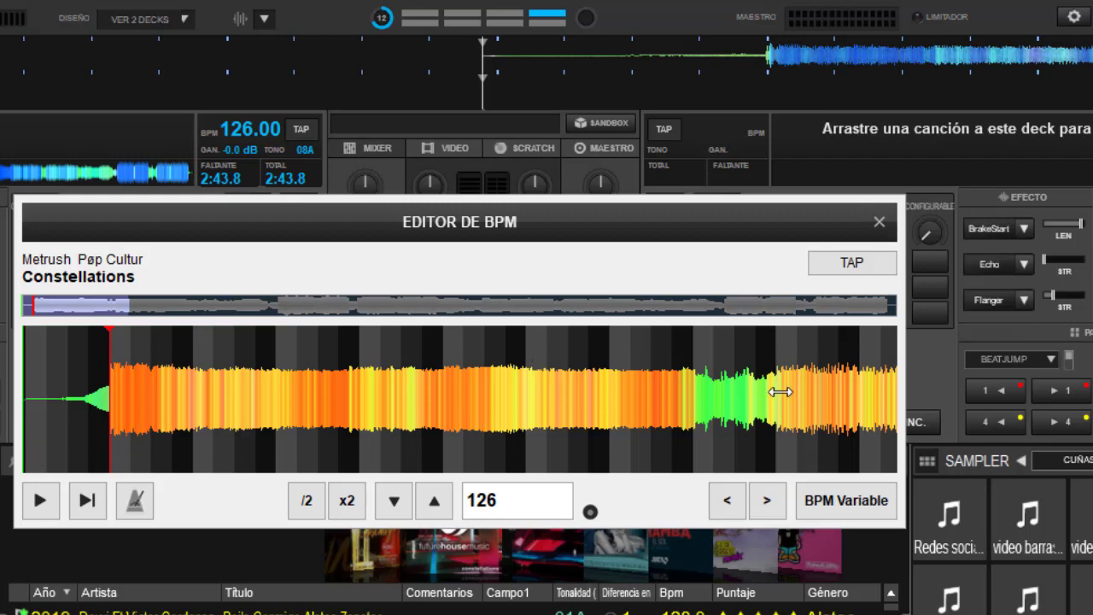
pyautogui.click(40, 502)
pyautogui.click(454, 474)
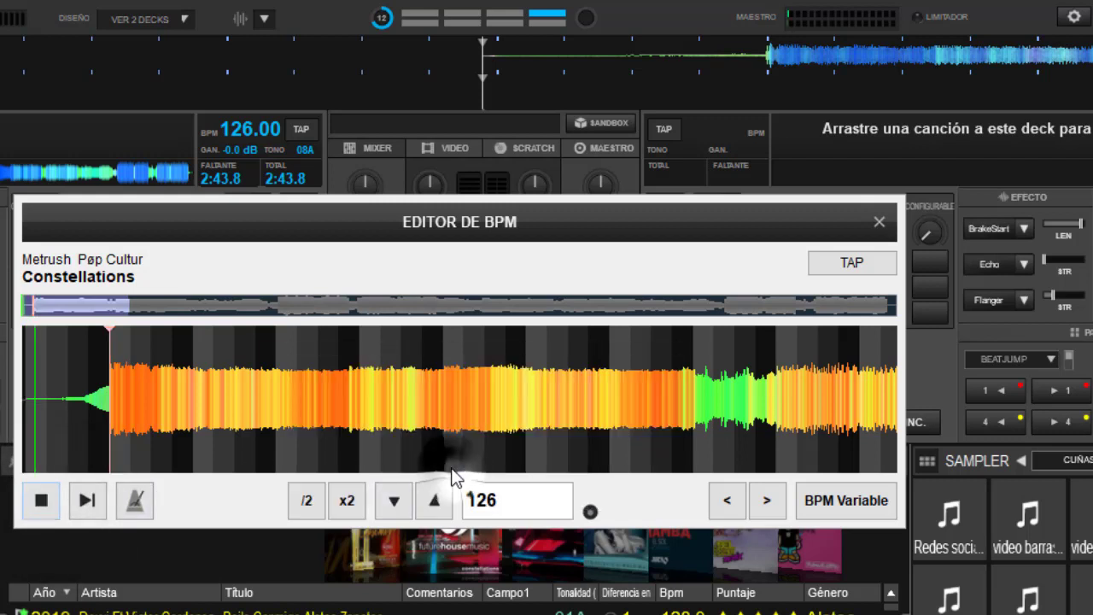
pyautogui.click(861, 266)
pyautogui.click(861, 267)
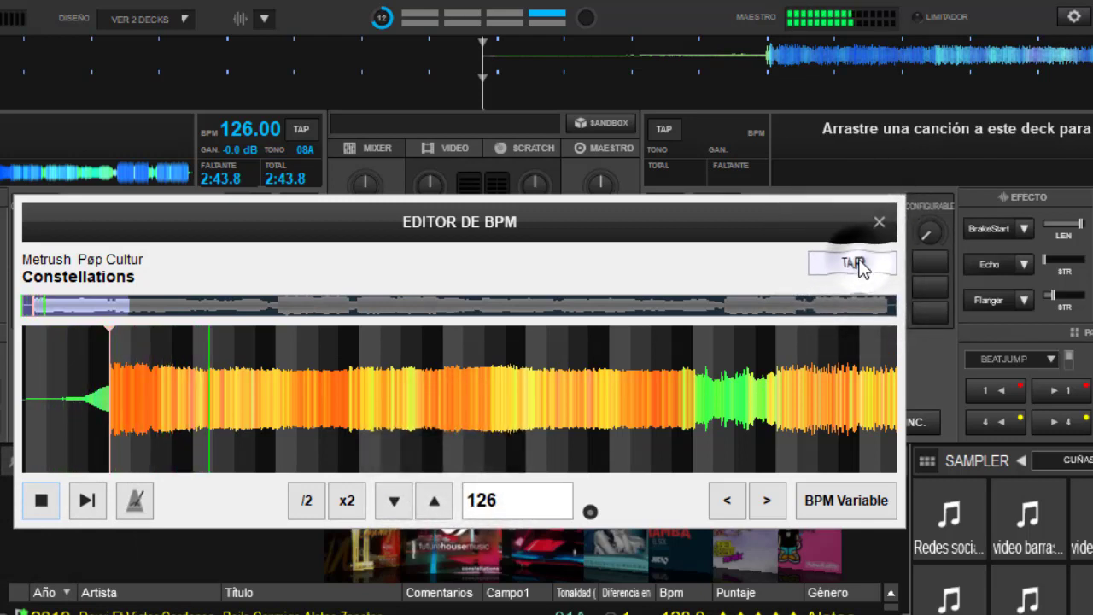
pyautogui.click(861, 266)
pyautogui.click(860, 267)
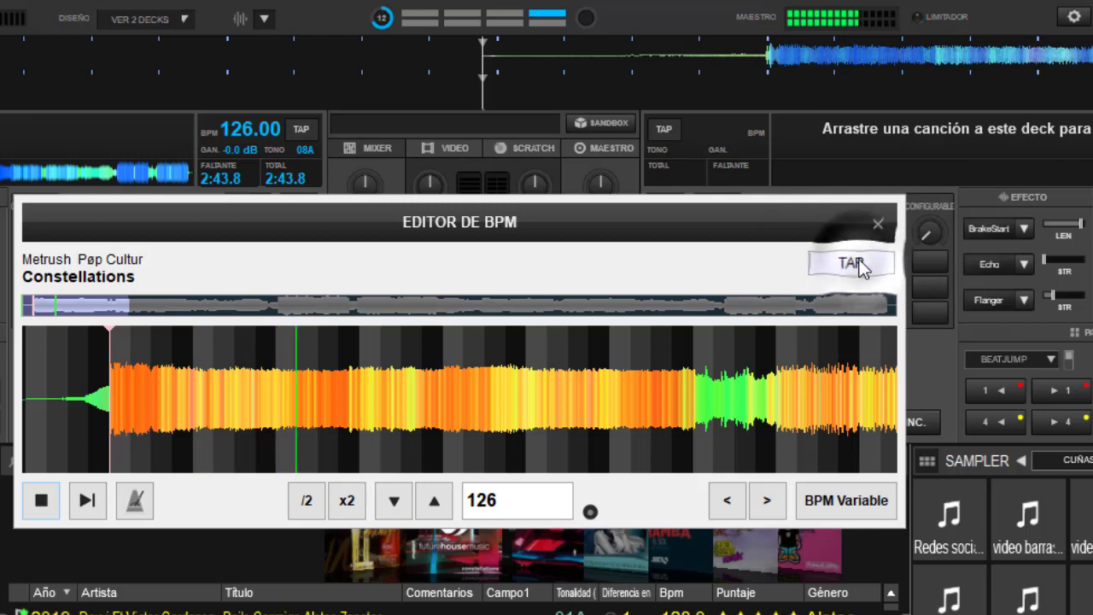
pyautogui.click(861, 266)
pyautogui.click(861, 267)
pyautogui.click(861, 267)
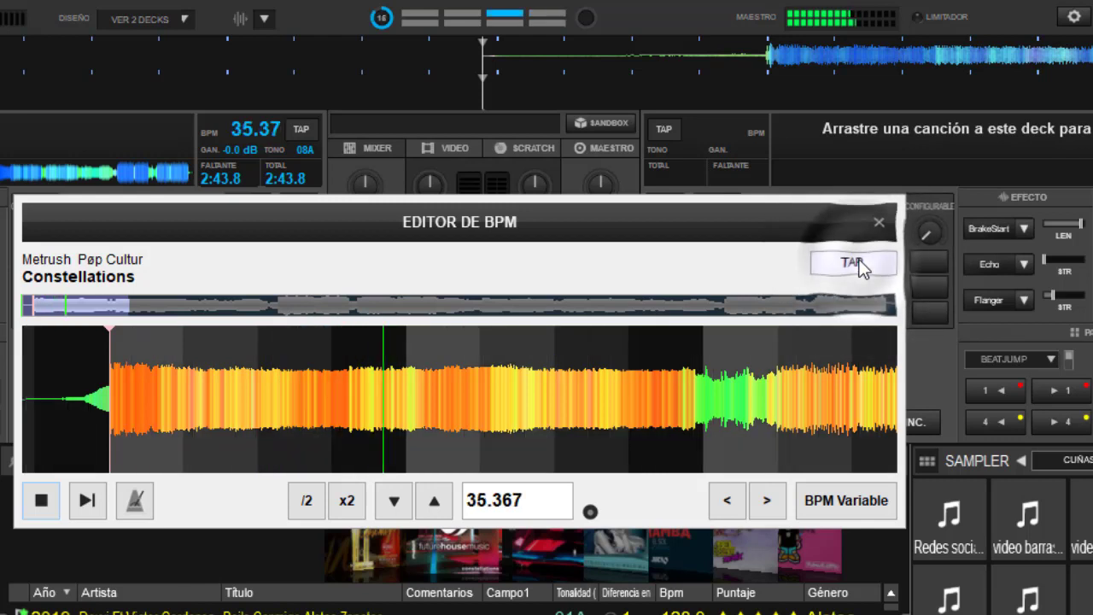
pyautogui.click(861, 267)
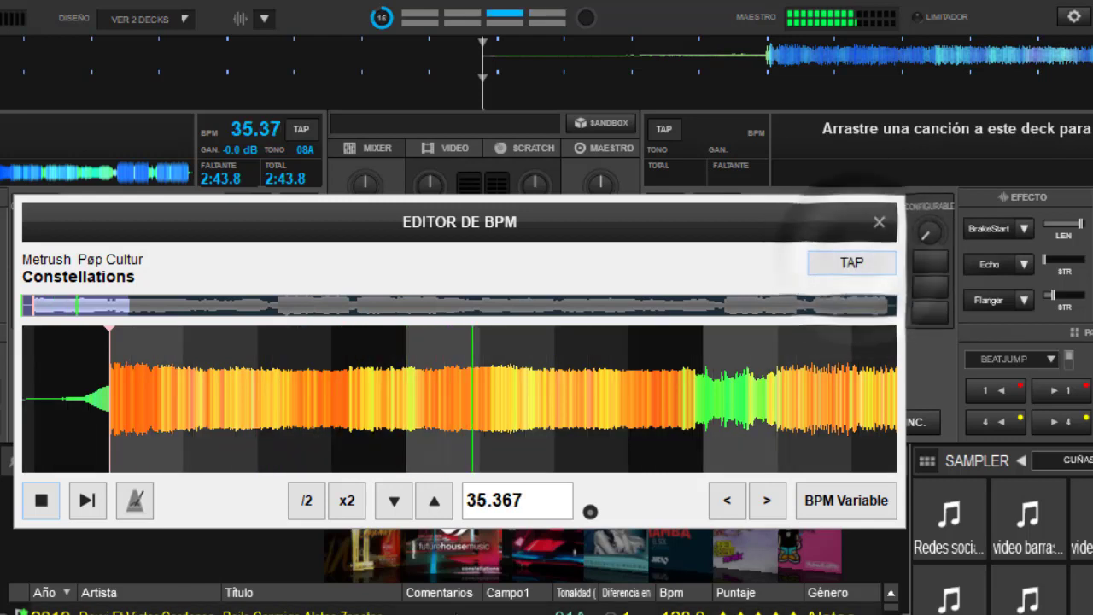
pyautogui.click(51, 505)
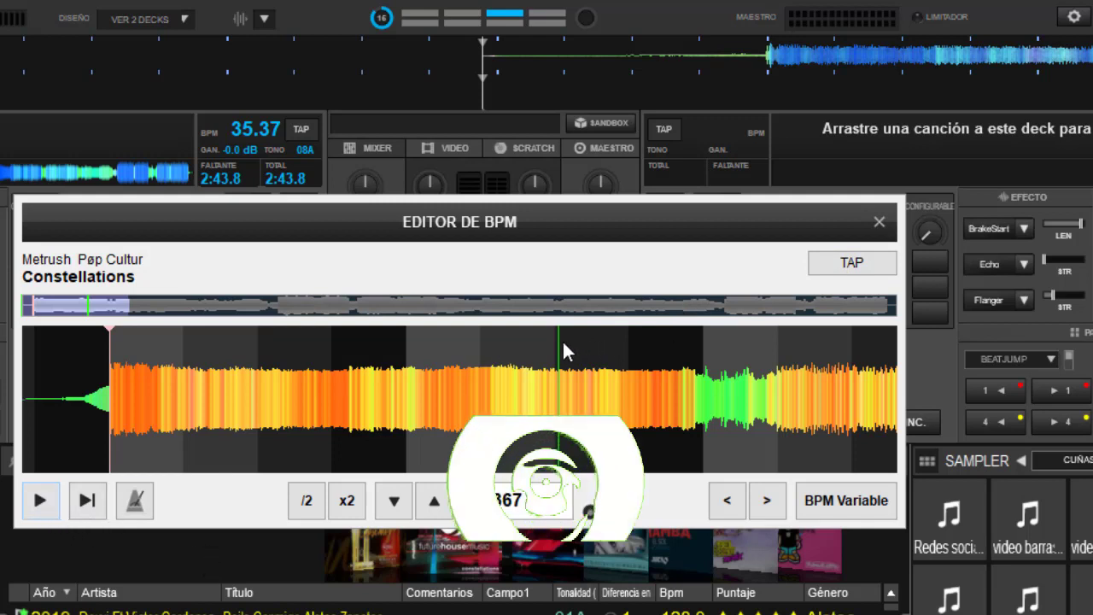
# Replay Constellations from its beginning, tap the tempo steadily on every beat to about 126.34 BPM, and stop playback.
pyautogui.moveTo(558, 341); pyautogui.dragTo(23, 382)
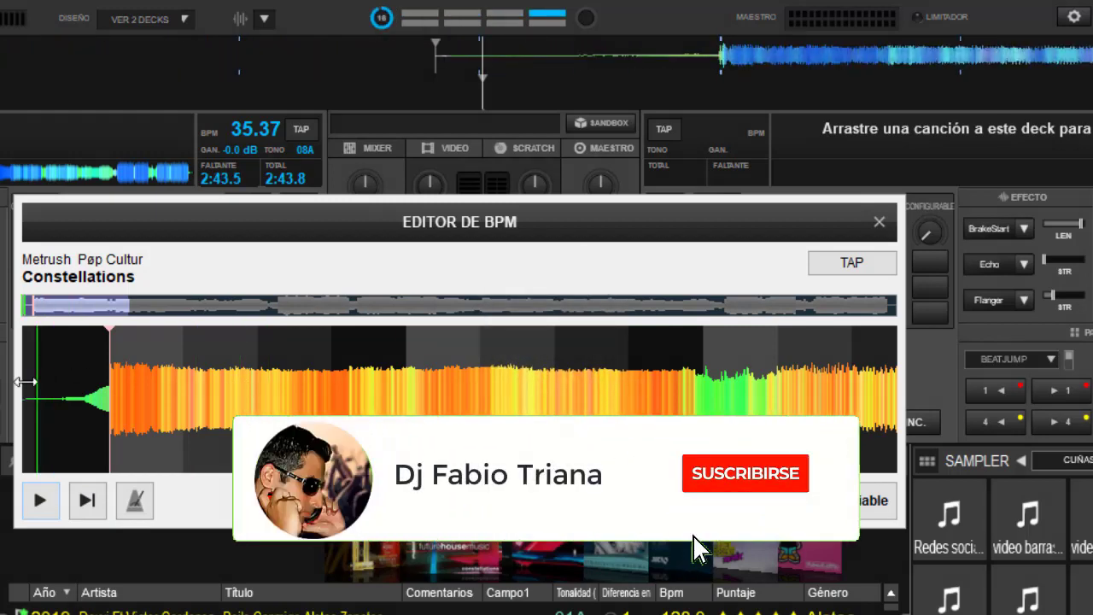
pyautogui.click(39, 500)
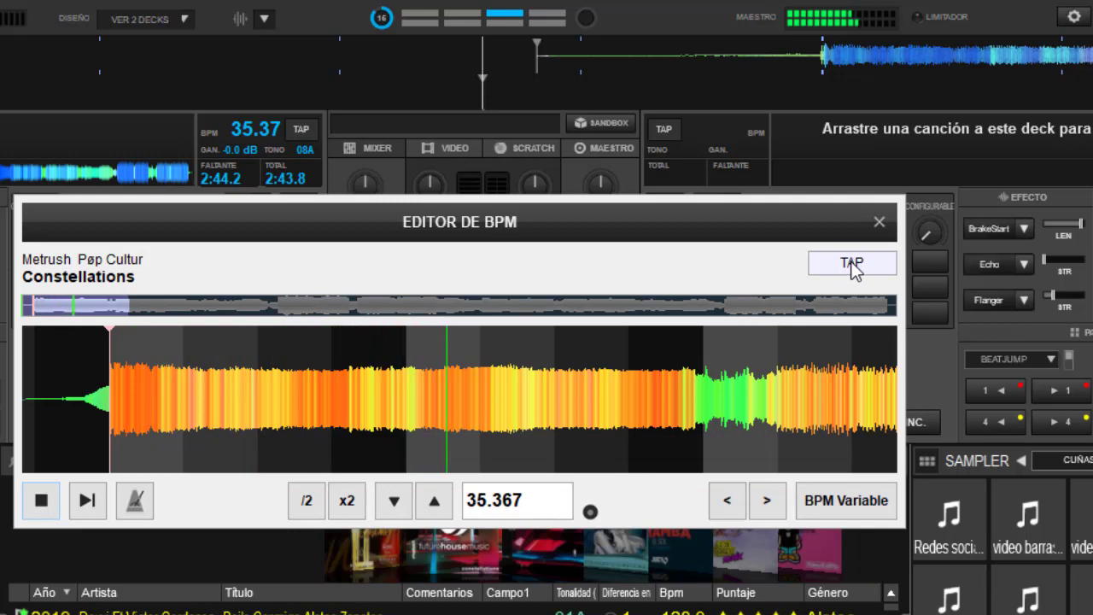
pyautogui.click(854, 268)
pyautogui.click(852, 265)
pyautogui.click(852, 265)
pyautogui.click(852, 265)
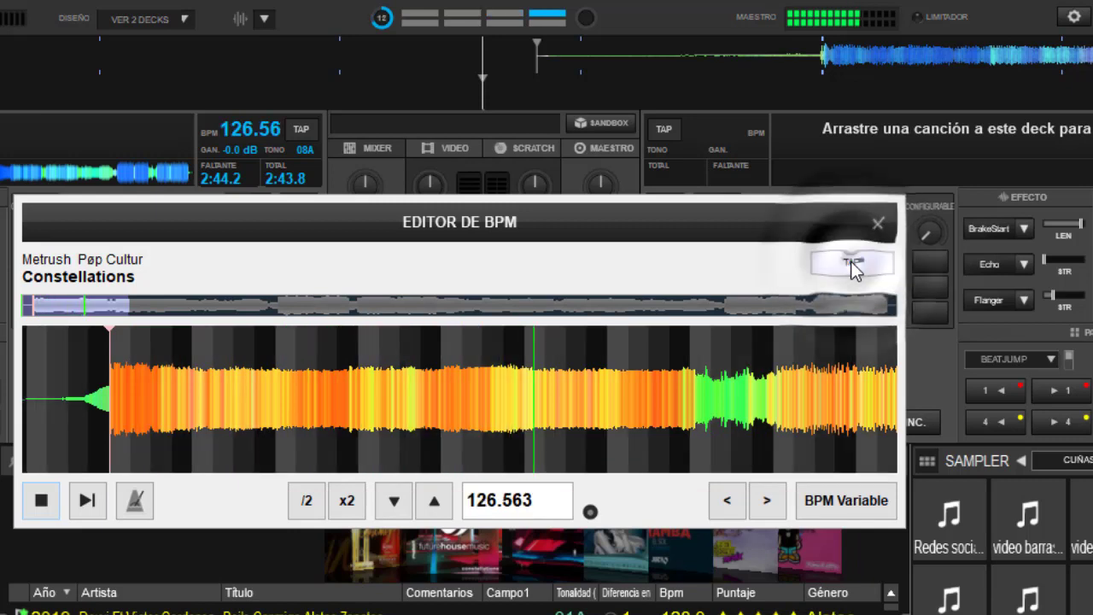
pyautogui.click(852, 265)
pyautogui.click(852, 265)
pyautogui.click(853, 265)
pyautogui.click(852, 264)
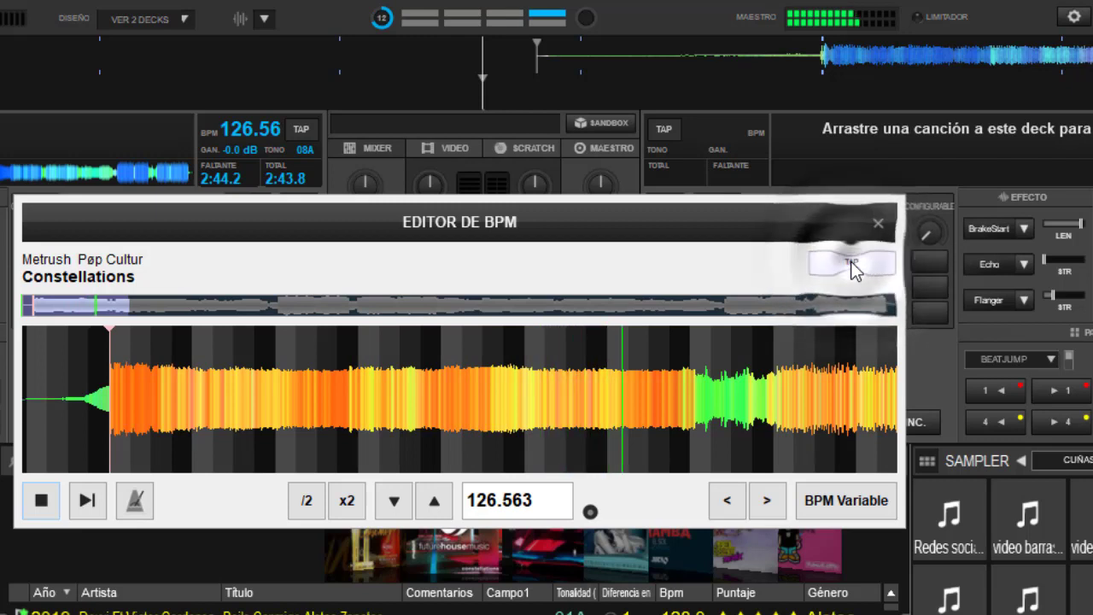
pyautogui.click(852, 264)
pyautogui.click(852, 264)
pyautogui.click(852, 264)
pyautogui.click(852, 265)
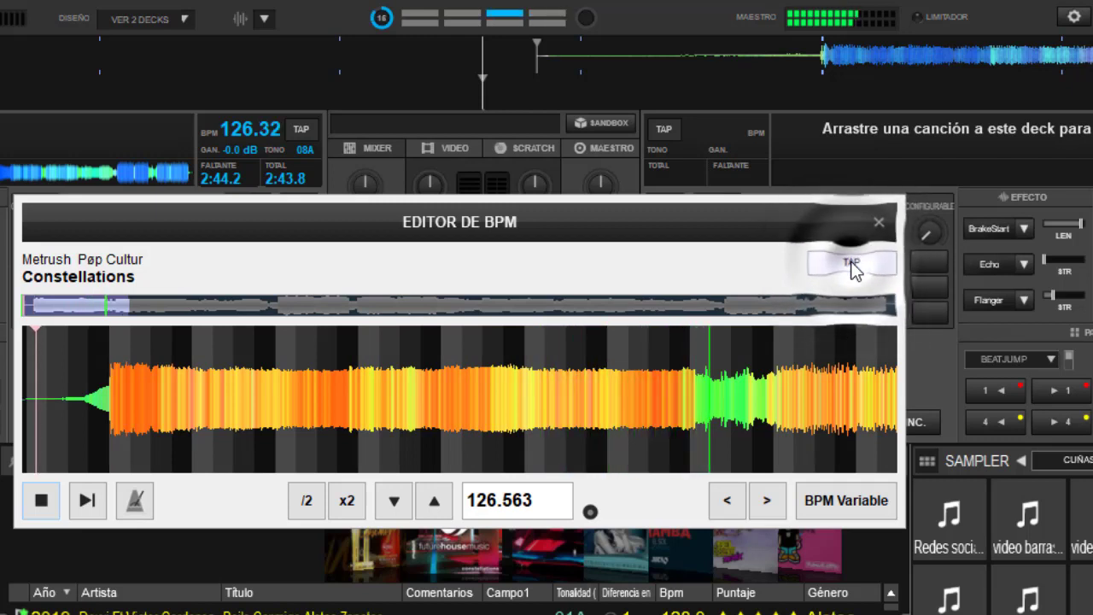
pyautogui.click(852, 265)
pyautogui.click(852, 265)
pyautogui.click(852, 264)
pyautogui.click(853, 264)
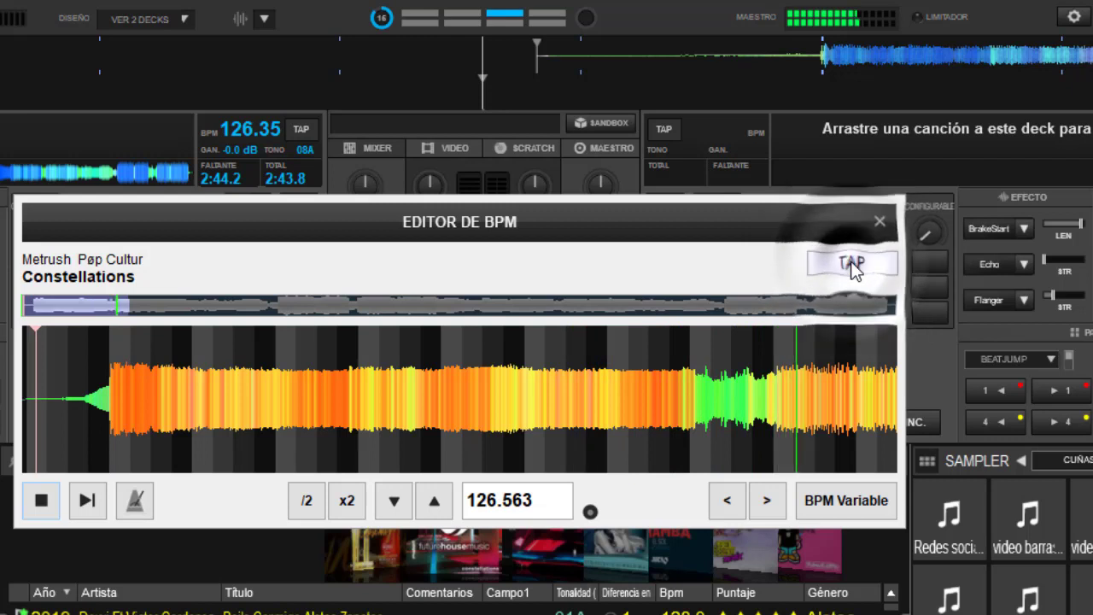
pyautogui.click(852, 264)
pyautogui.click(852, 265)
pyautogui.click(853, 265)
pyautogui.click(852, 265)
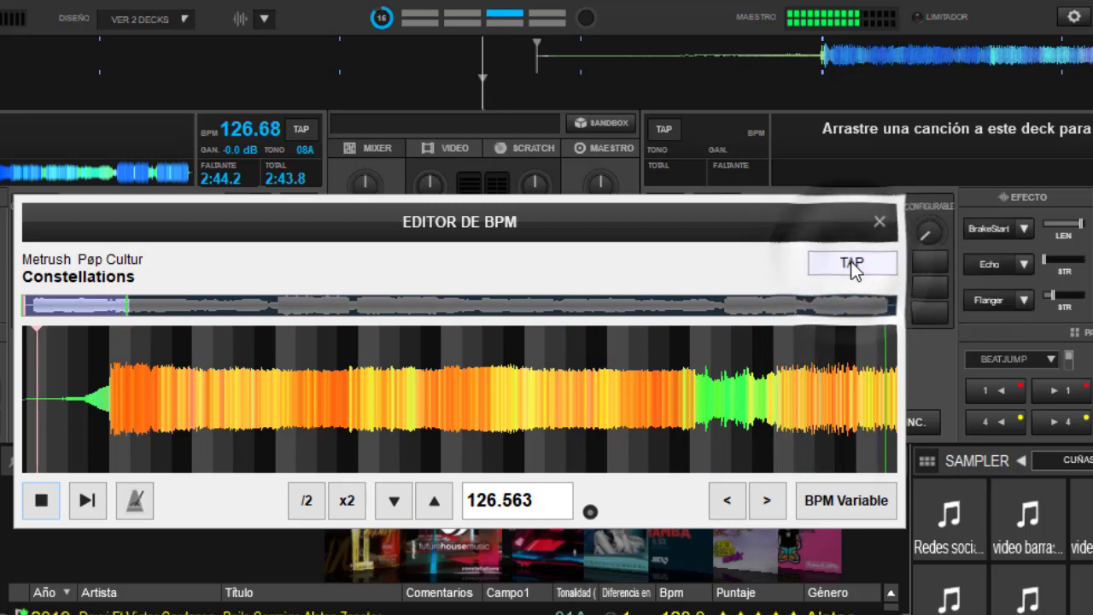
pyautogui.click(853, 265)
pyautogui.click(852, 265)
pyautogui.click(852, 265)
pyautogui.click(852, 265)
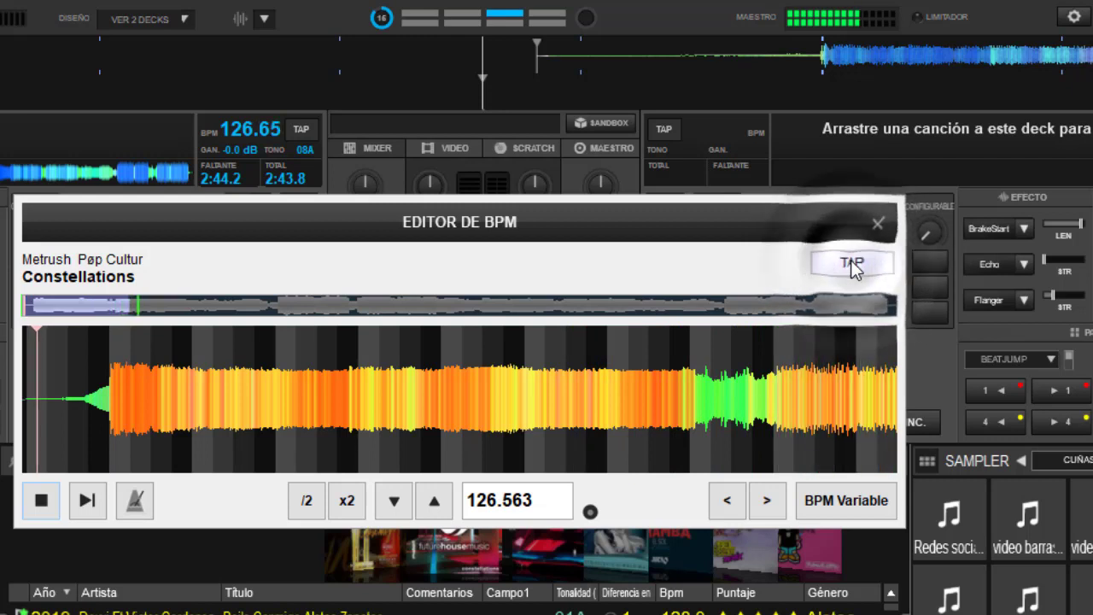
pyautogui.click(853, 265)
pyautogui.click(852, 265)
pyautogui.click(852, 265)
pyautogui.click(852, 265)
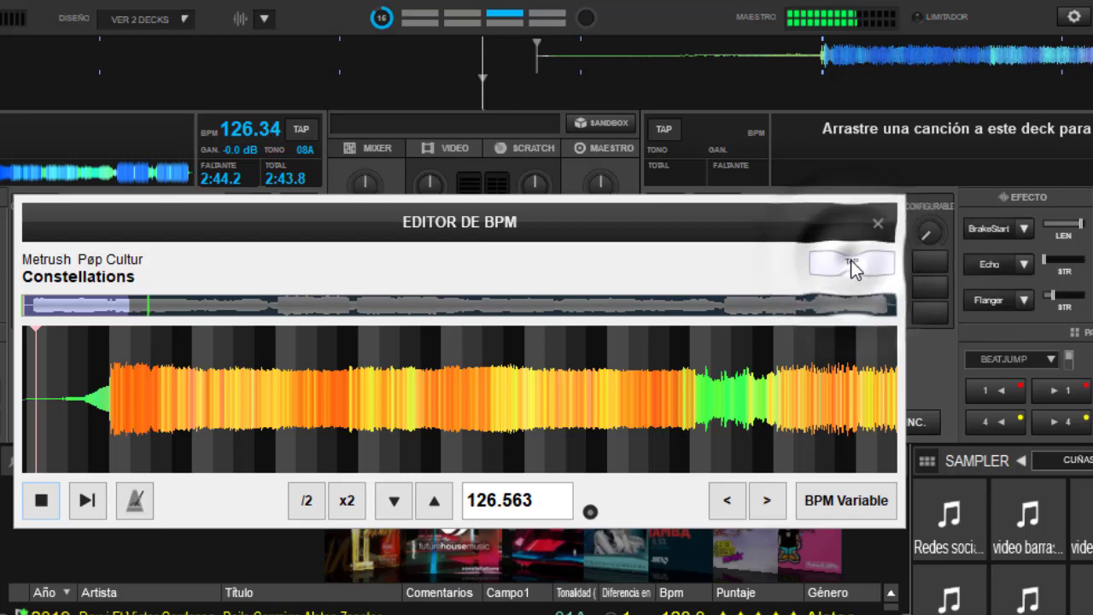
pyautogui.click(852, 265)
pyautogui.click(852, 265)
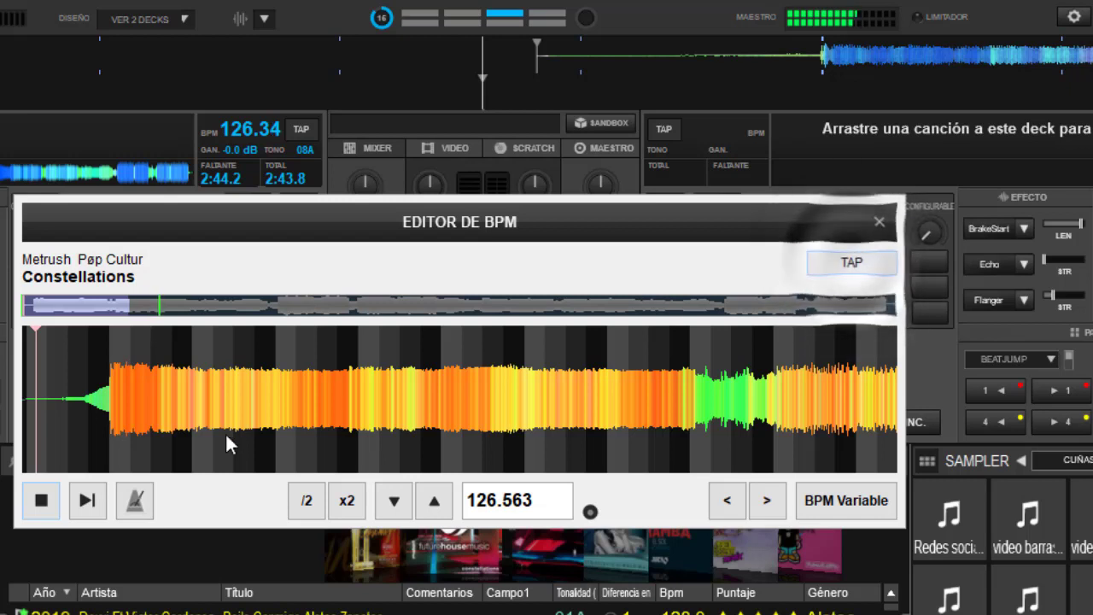
pyautogui.click(43, 500)
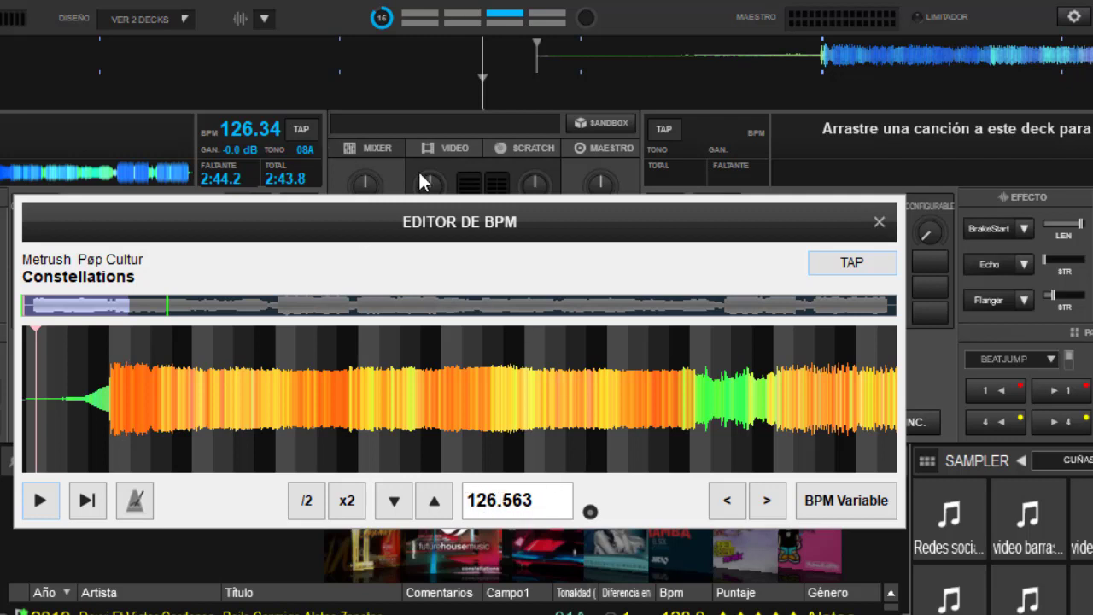
# Close the BPM editor and scrub deck A's waveform forward to just past where the beat starts.
pyautogui.click(880, 222)
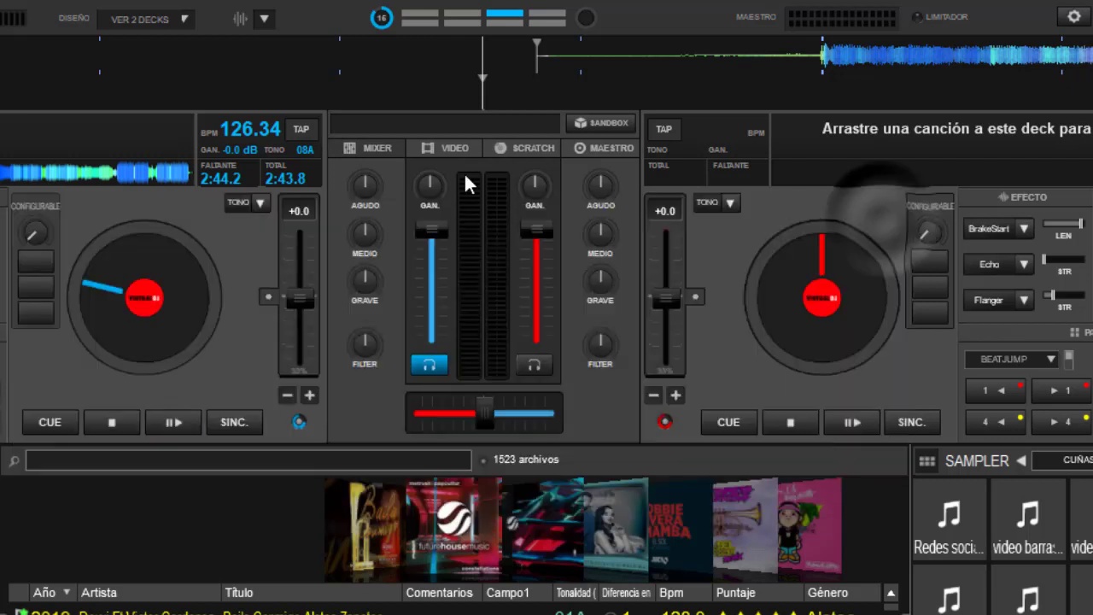
pyautogui.press('space')
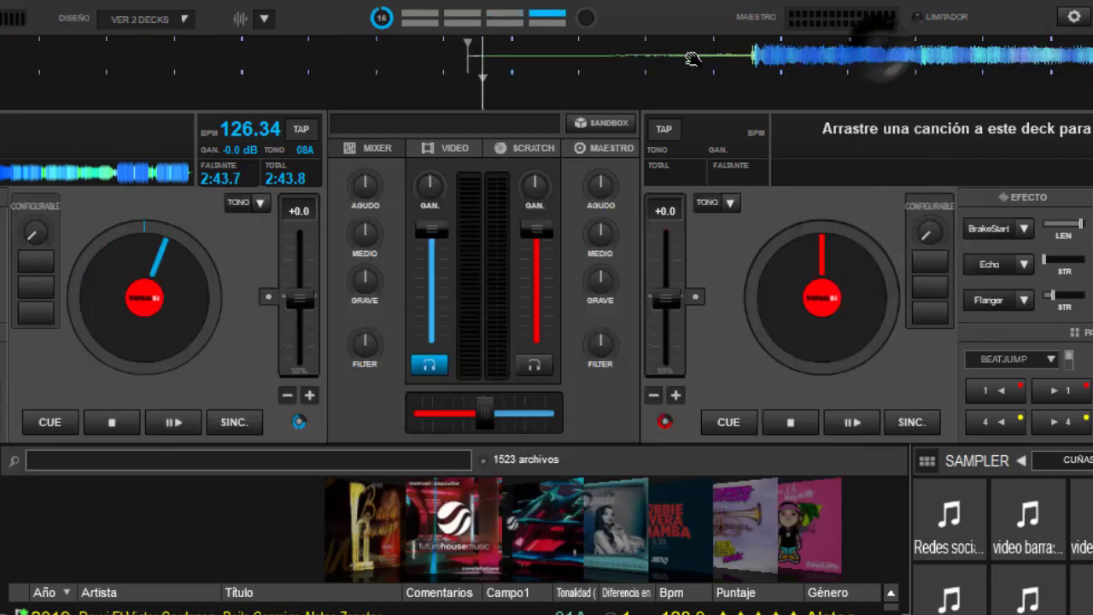
pyautogui.moveTo(692, 58); pyautogui.dragTo(512, 65)
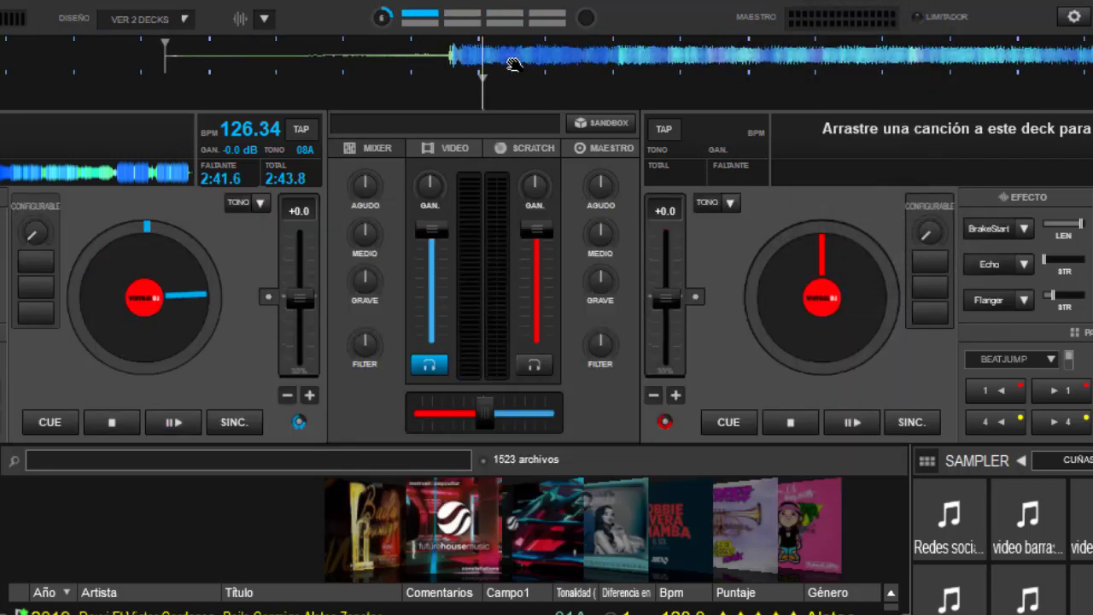